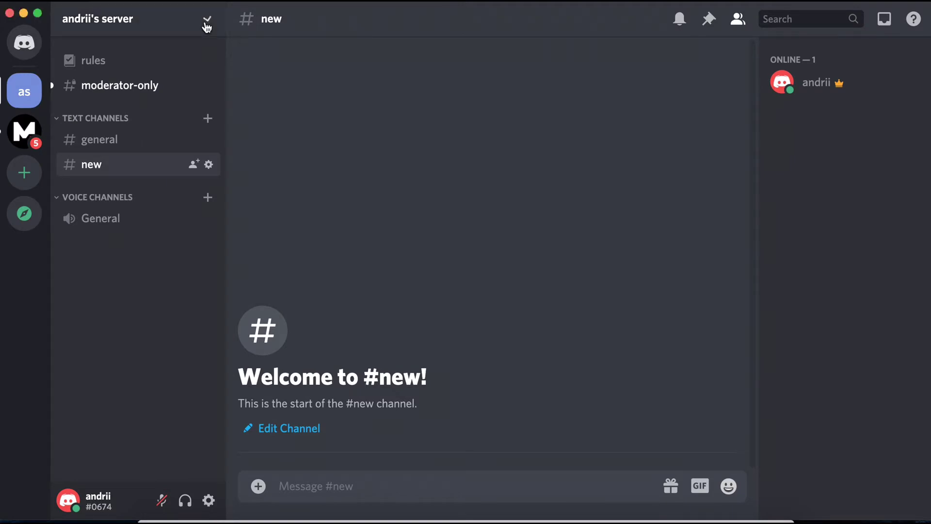
# View the server's overview settings and return to the channel list
pyautogui.click(207, 21)
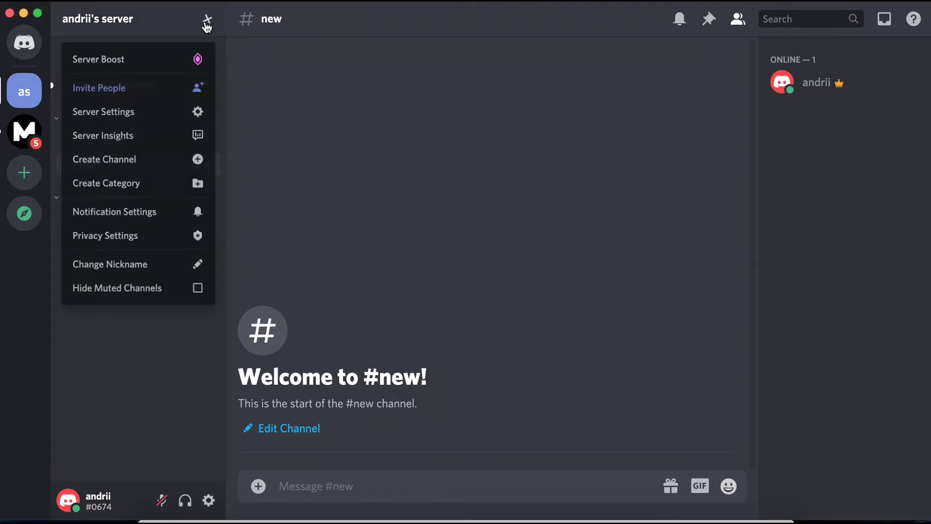
pyautogui.click(149, 117)
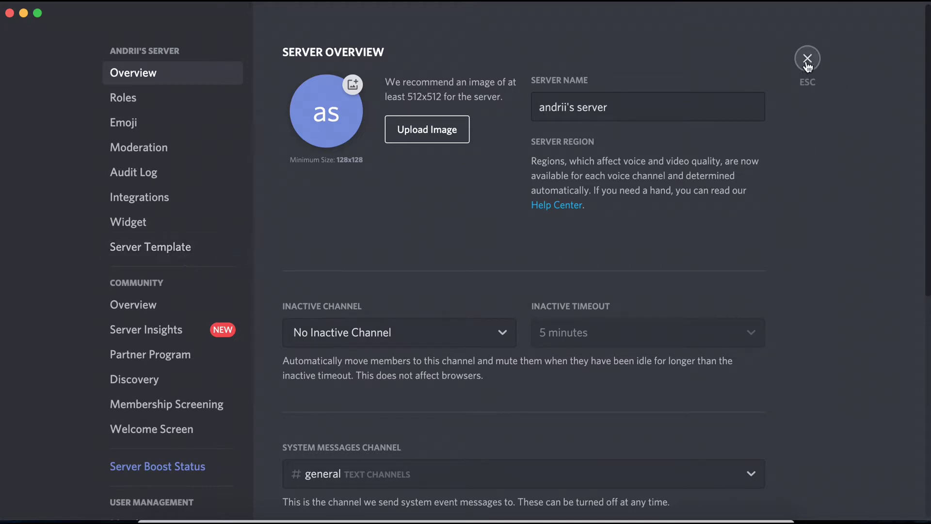
pyautogui.click(807, 59)
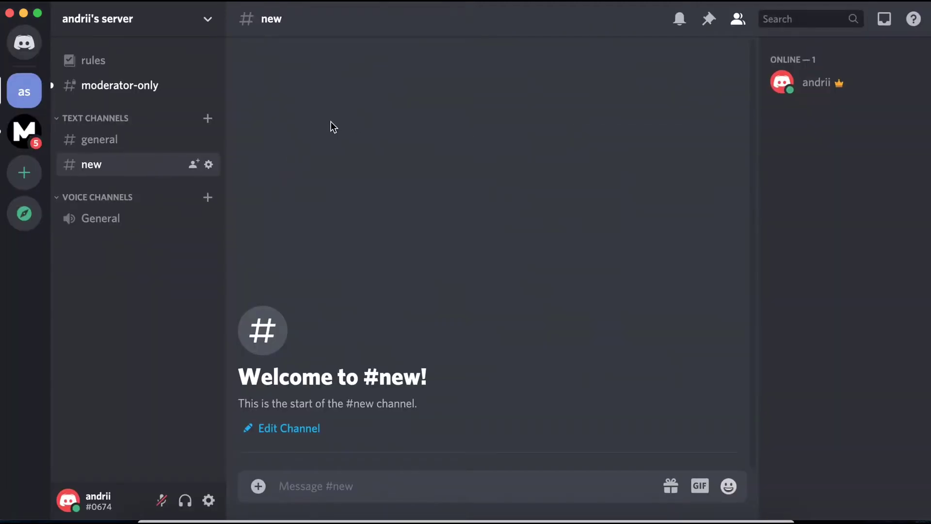
# Create a Stage channel named "karaoke" on the server without adding any stage moderators
pyautogui.click(208, 22)
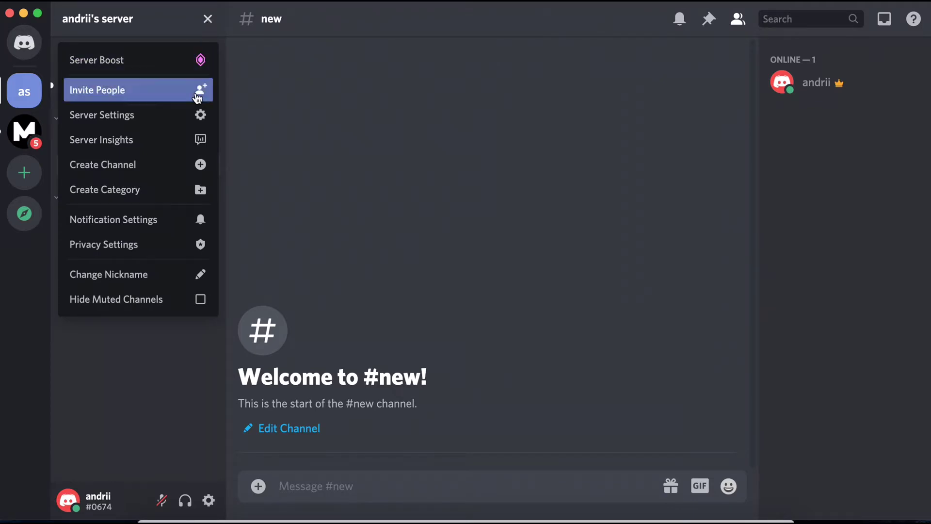
pyautogui.click(199, 167)
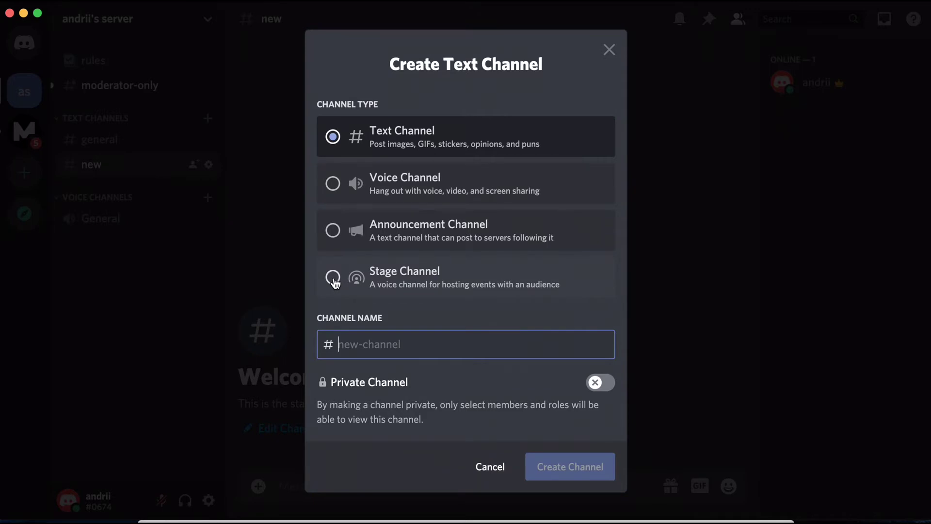
pyautogui.click(333, 279)
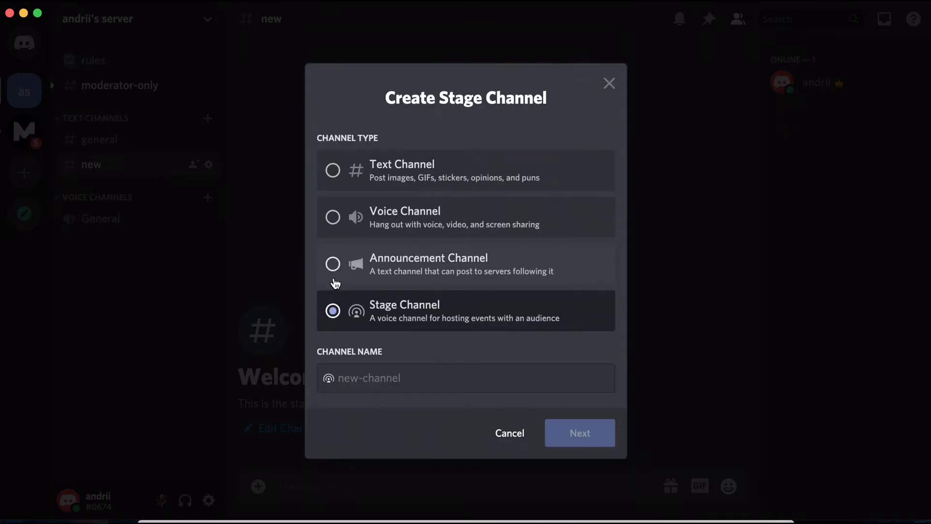
pyautogui.click(394, 379)
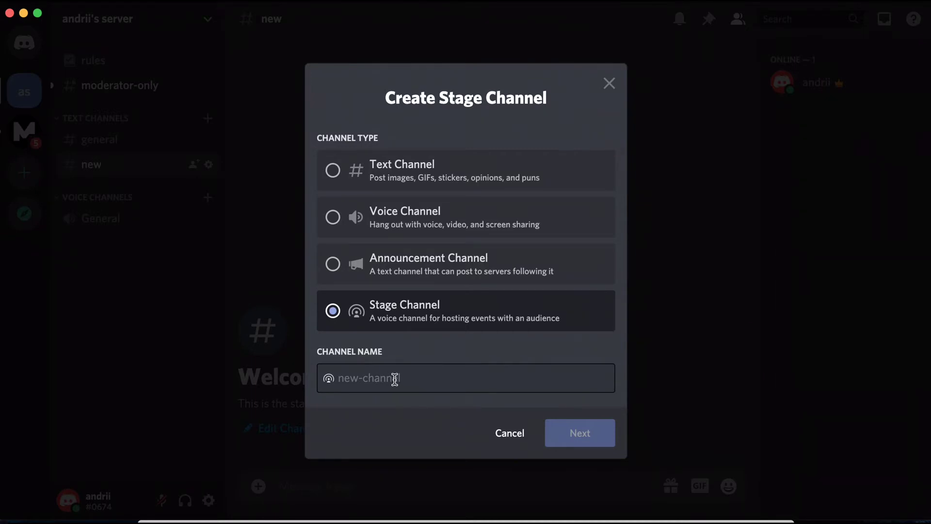
pyautogui.click(395, 379)
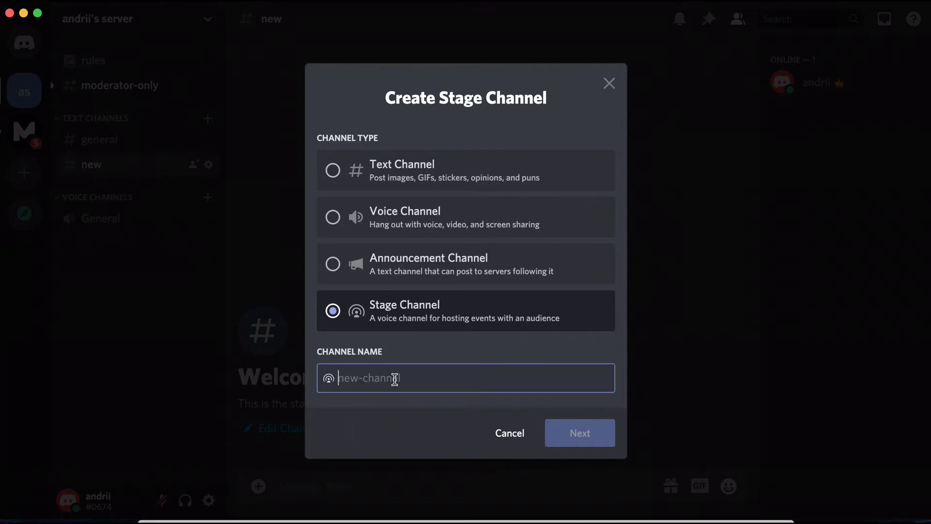
pyautogui.write('kara')
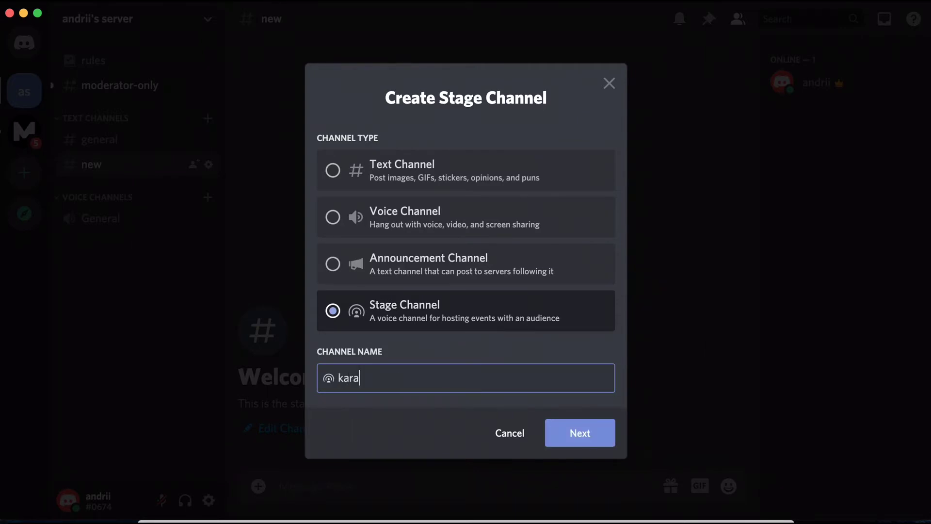
pyautogui.write('oke')
pyautogui.click(575, 436)
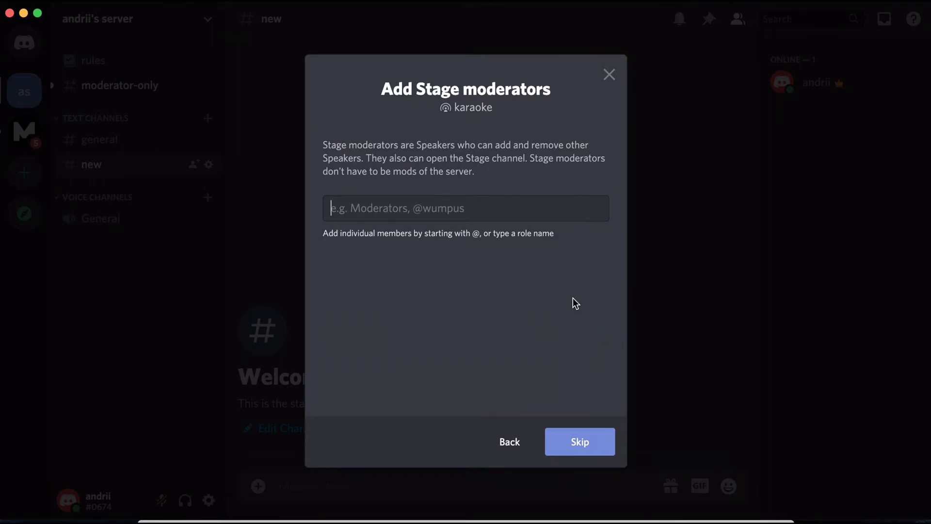
pyautogui.click(577, 442)
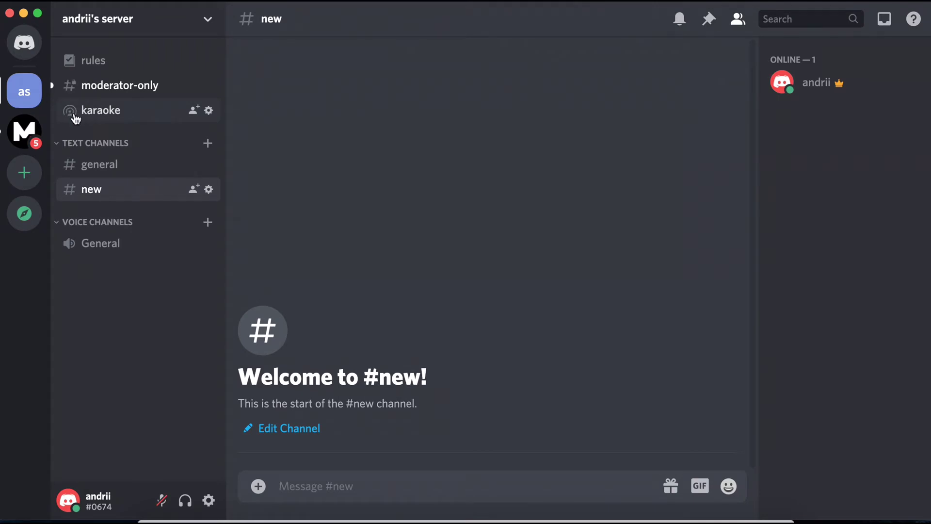
# Join the karaoke stage channel, allowing microphone access and dismissing the Stages introduction
pyautogui.click(104, 111)
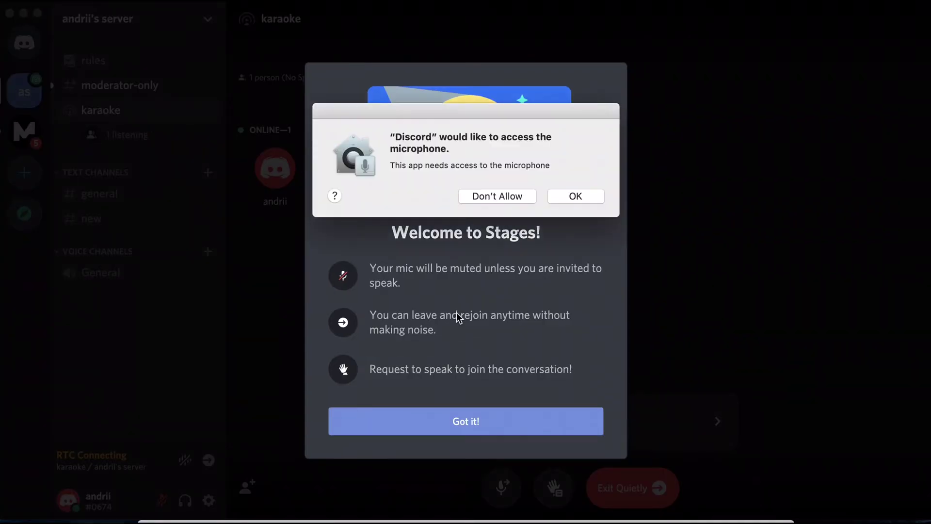
pyautogui.click(574, 197)
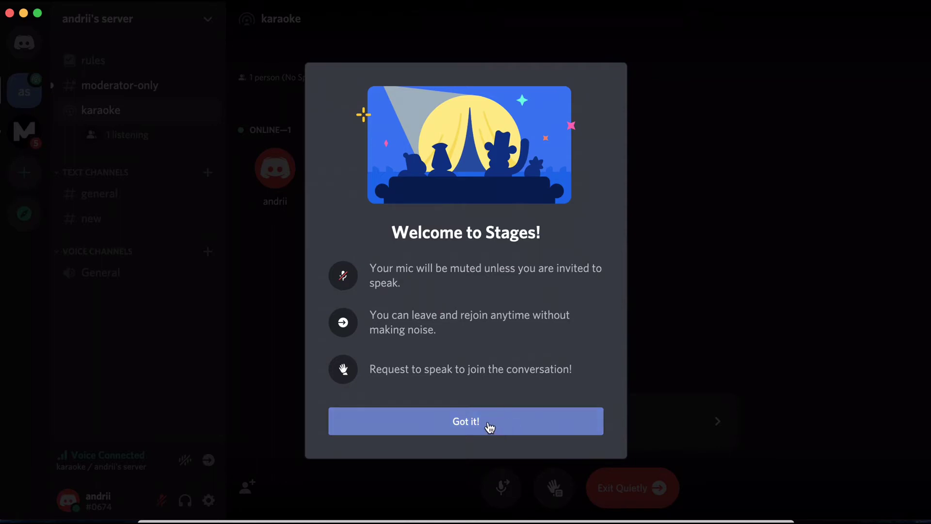
pyautogui.click(489, 426)
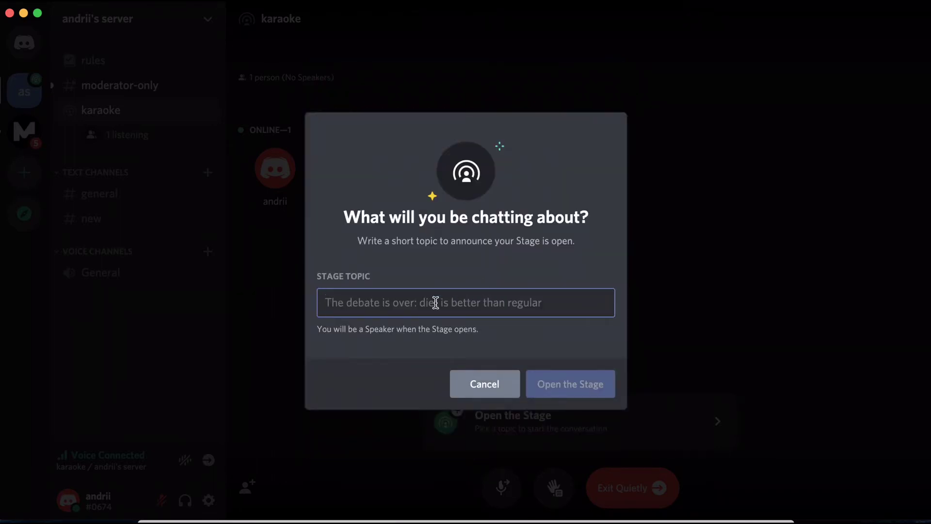
# Set the stage topic to "karaoke time!" and open the stage
pyautogui.write('ka')
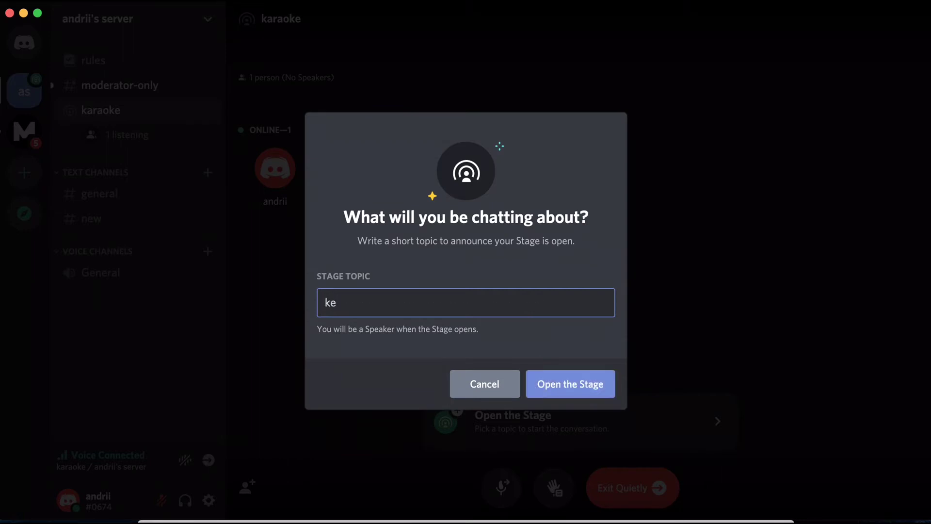
pyautogui.write('raoke teim')
pyautogui.press('BackSpace')
pyautogui.press('BackSpace')
pyautogui.press('BackSpace')
pyautogui.write('im!')
pyautogui.press('Left')
pyautogui.write('e')
pyautogui.click(567, 380)
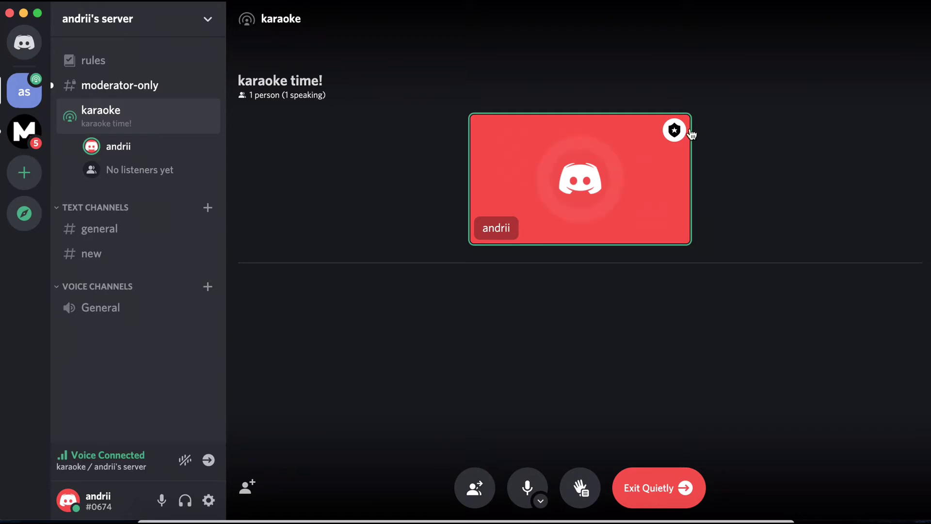
# Mute your own microphone on the open karaoke stage
pyautogui.click(530, 487)
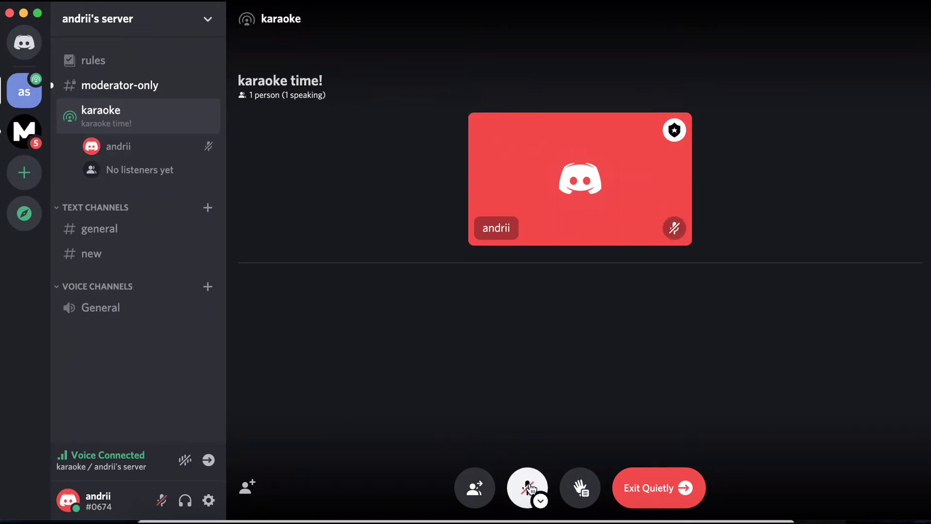
# View the server's invite link and the speaker's profile card on the stage
pyautogui.click(249, 488)
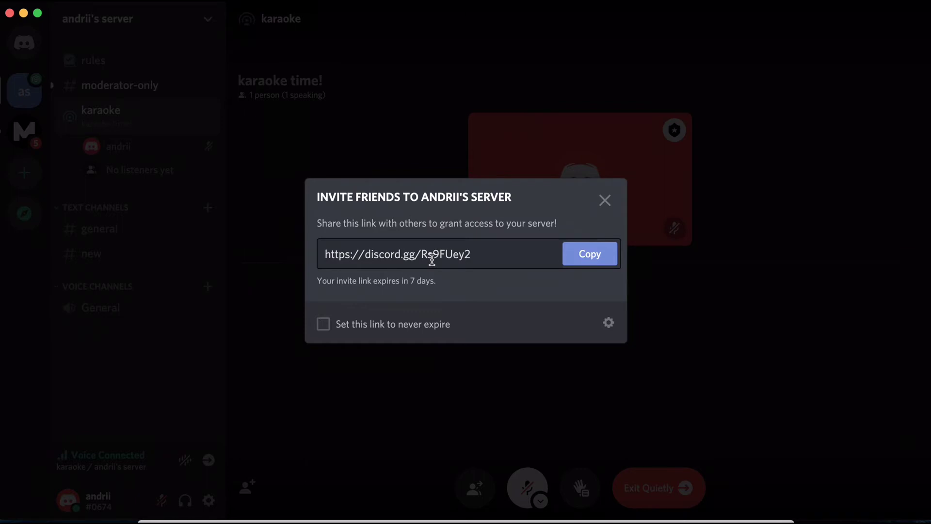
pyautogui.click(604, 201)
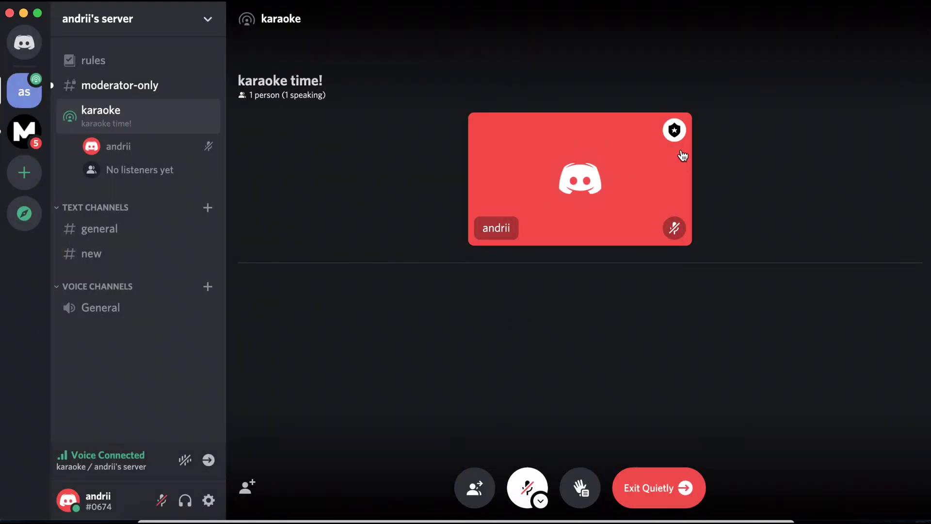
pyautogui.click(677, 131)
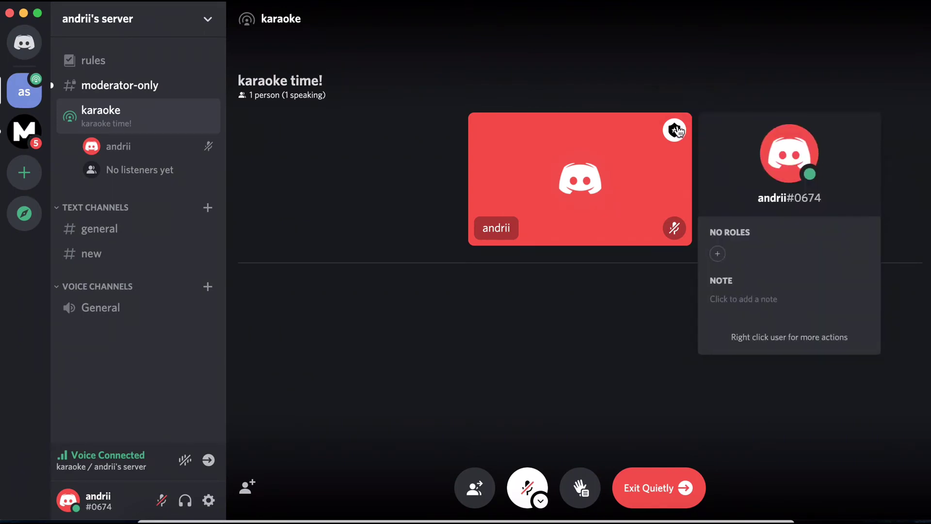
pyautogui.click(698, 78)
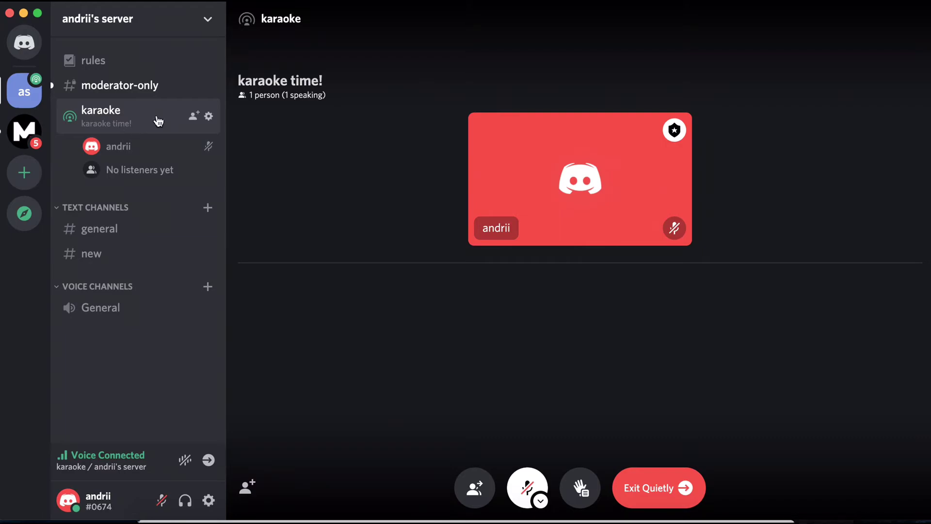
# Check the karaoke channel's overview settings without changes and leave the stage quietly
pyautogui.click(208, 116)
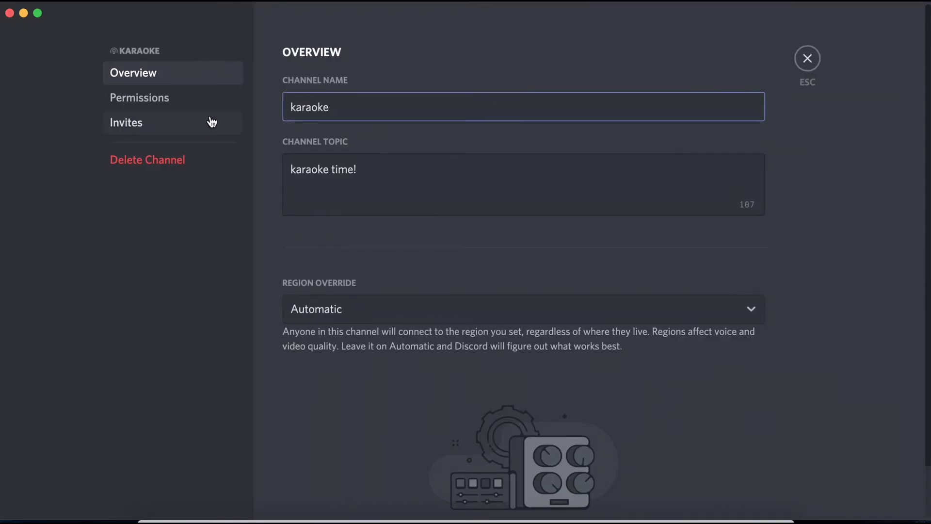
pyautogui.click(807, 59)
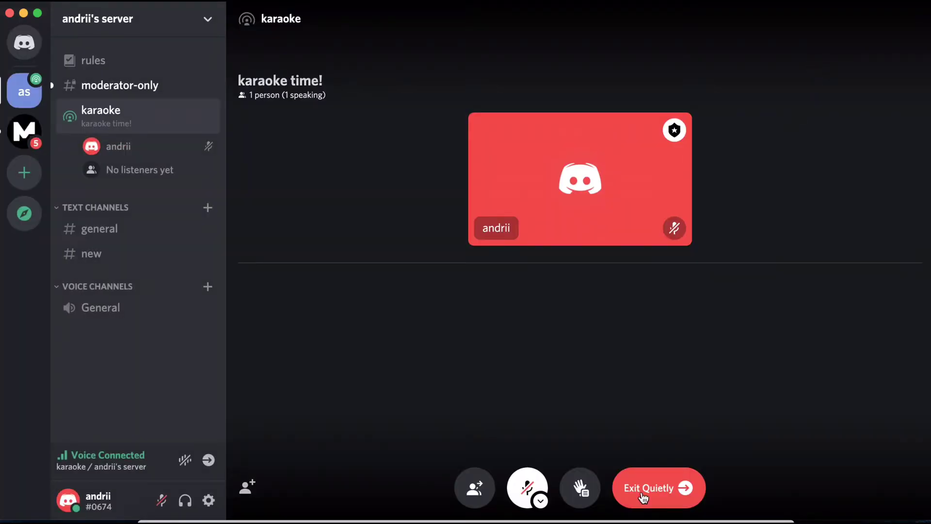
pyautogui.click(658, 493)
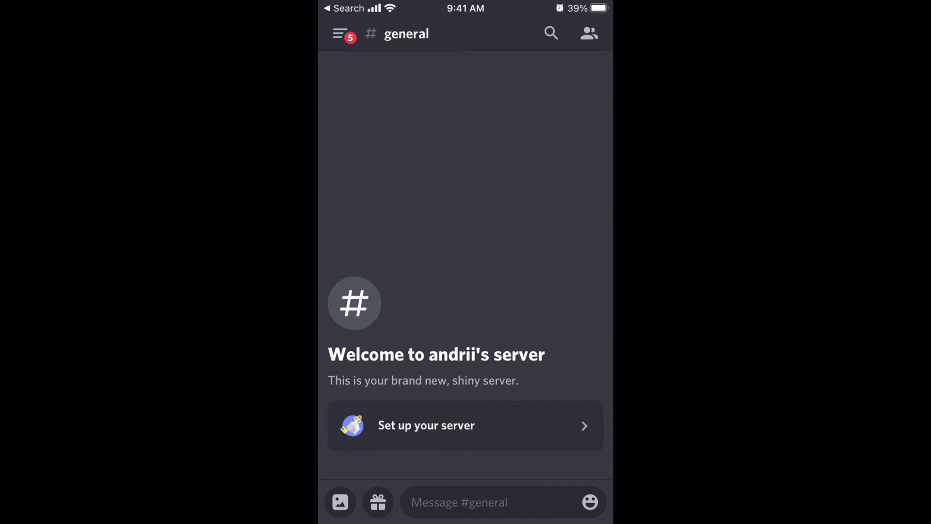
# Switch to the Discord mobile app and look at the server's option for creating a channel
pyautogui.click(340, 33)
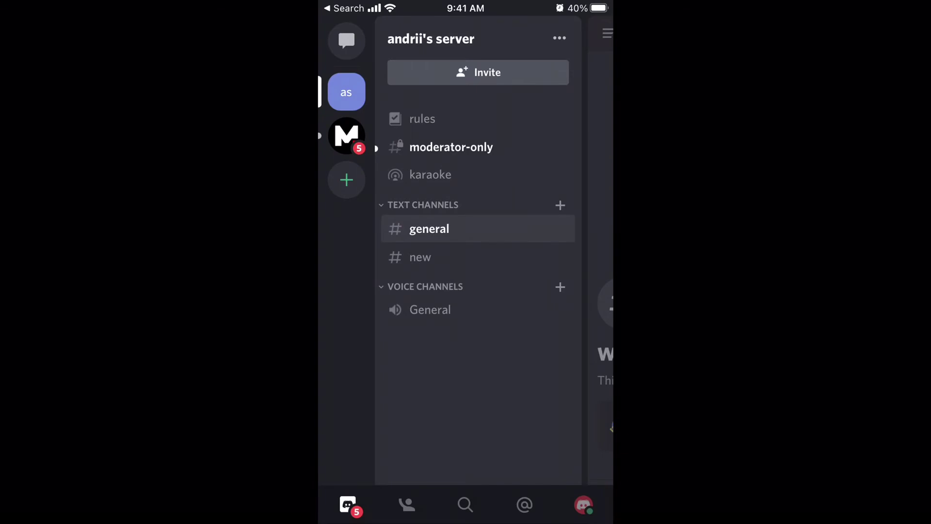
pyautogui.click(431, 39)
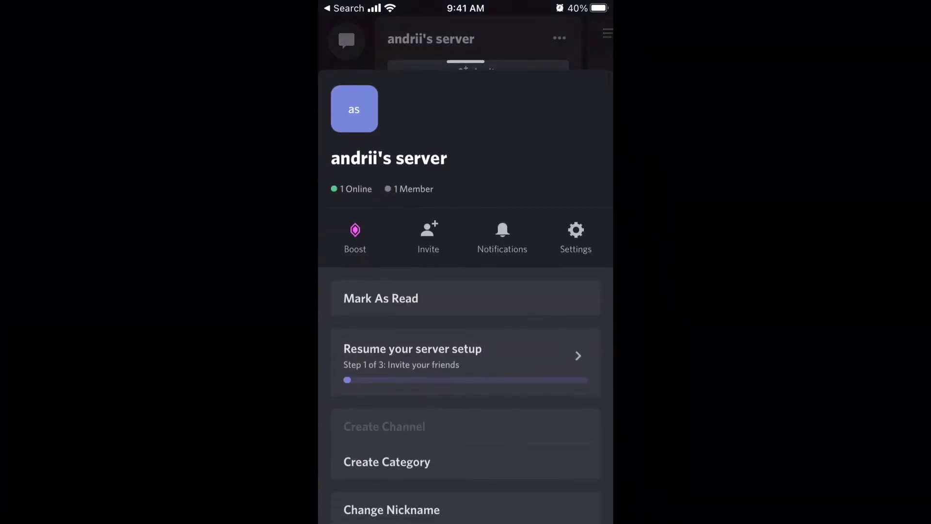
pyautogui.click(387, 426)
pyautogui.scroll(-3, 465, 218)
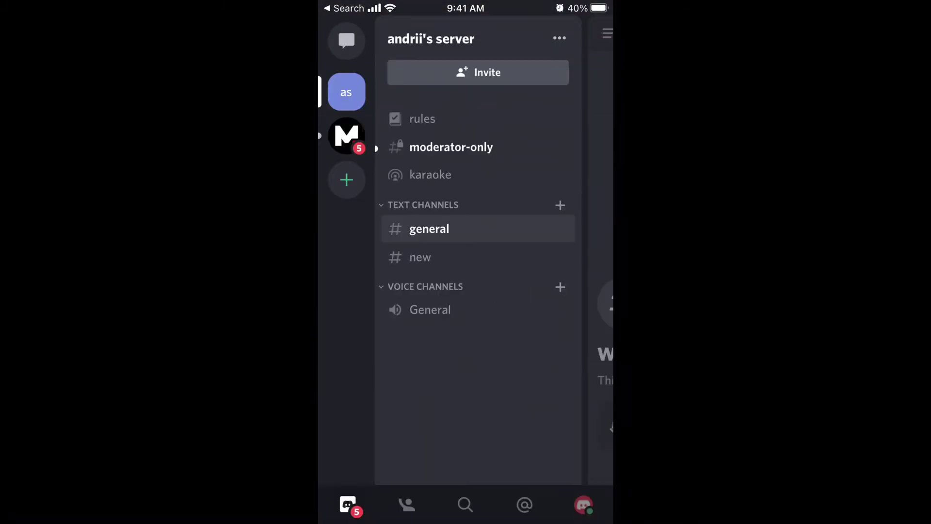
# Join the karaoke stage channel, set its topic to "let's sing!!!" and open the stage
pyautogui.click(426, 174)
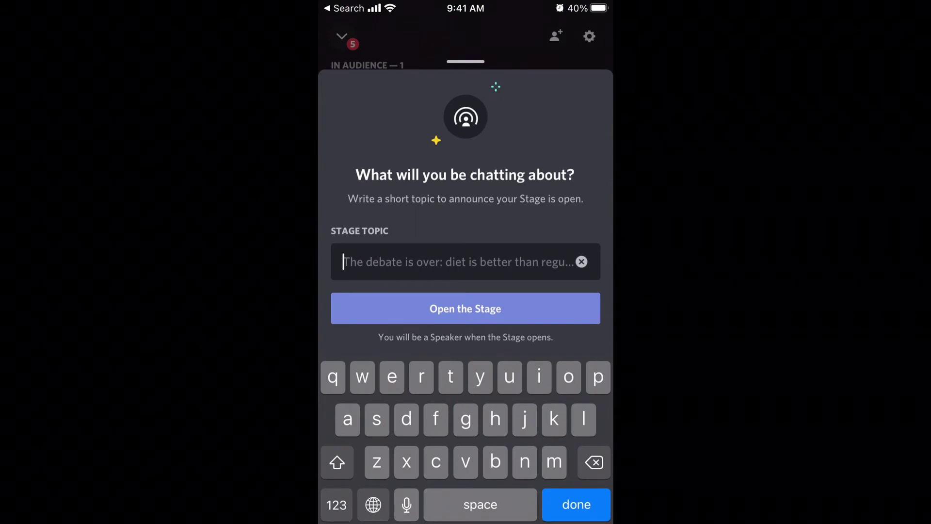
pyautogui.write('let')
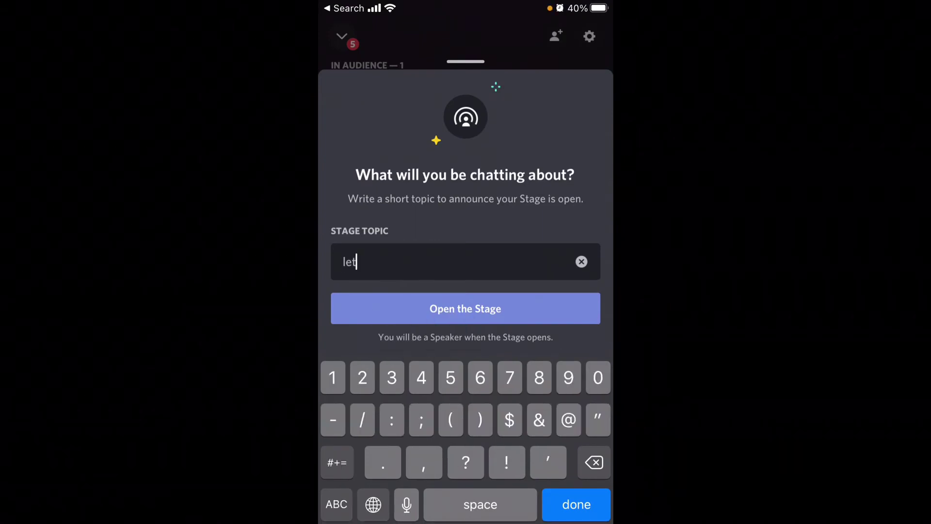
pyautogui.write("'s sing")
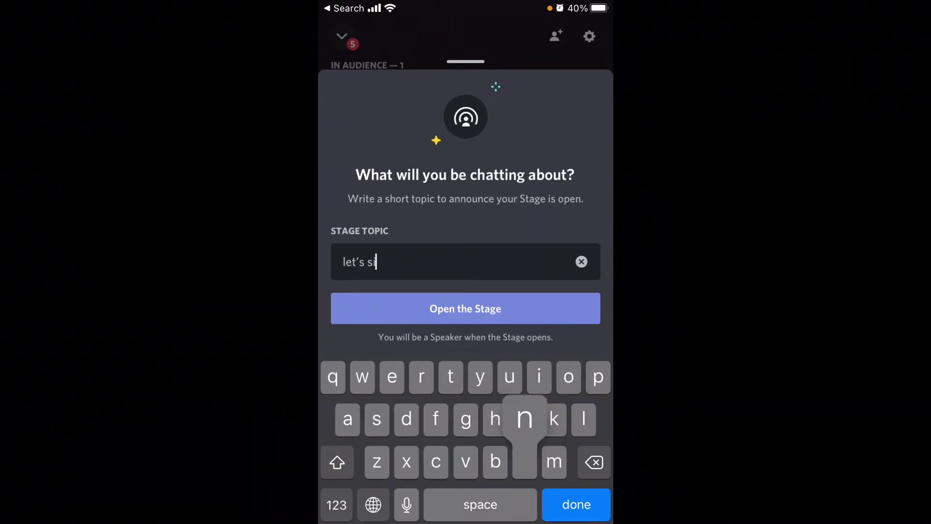
pyautogui.write('!!!')
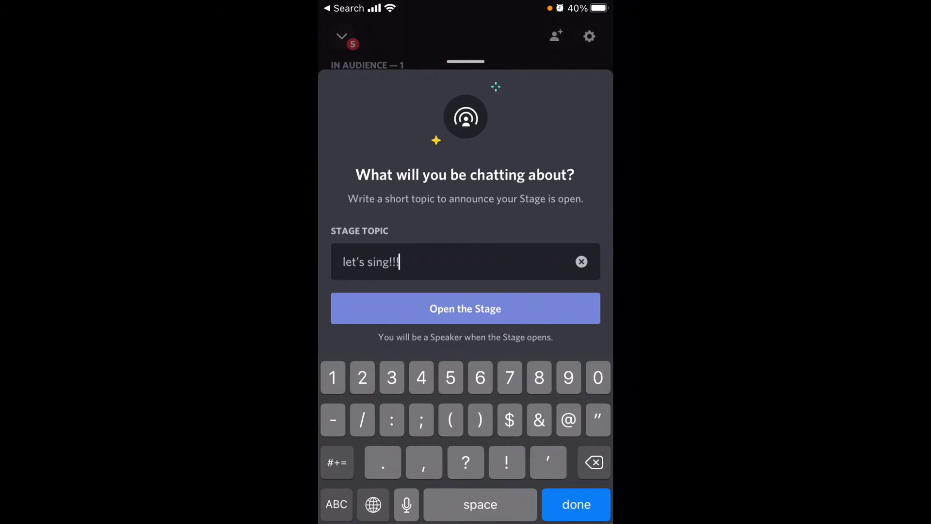
pyautogui.press('Return')
pyautogui.click(465, 308)
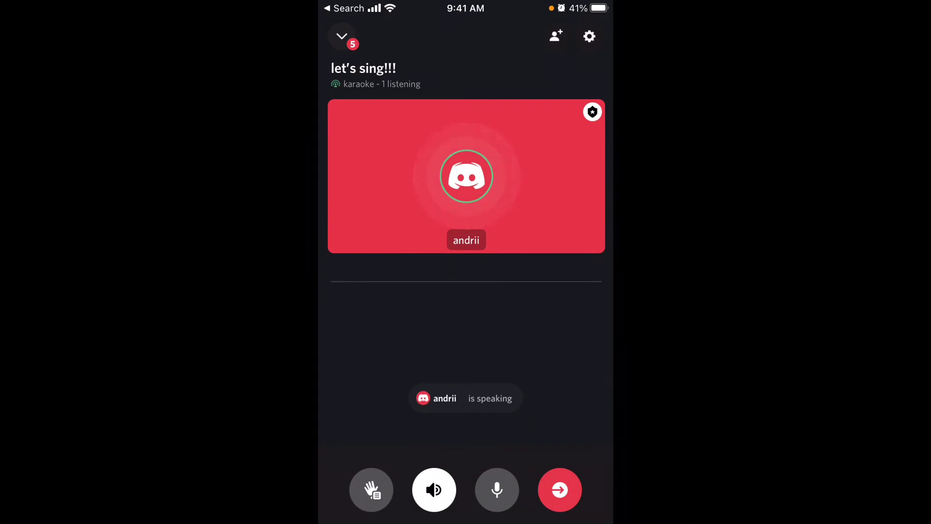
# Switch the stage's speaker output off, back on, and off again
pyautogui.click(434, 489)
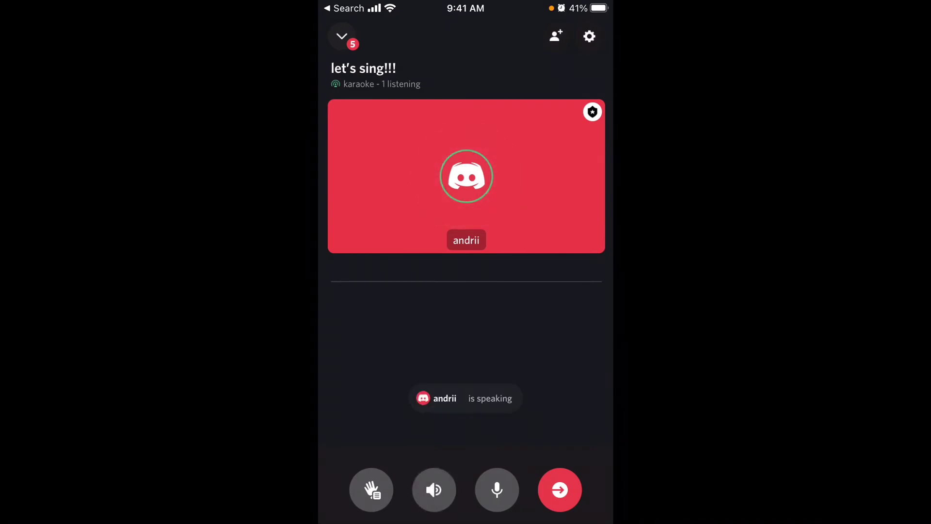
pyautogui.click(433, 490)
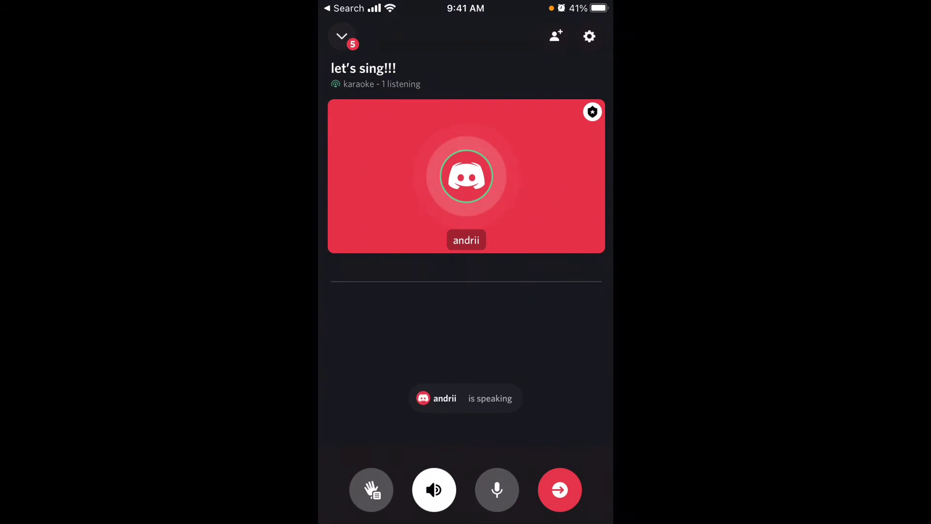
pyautogui.click(434, 489)
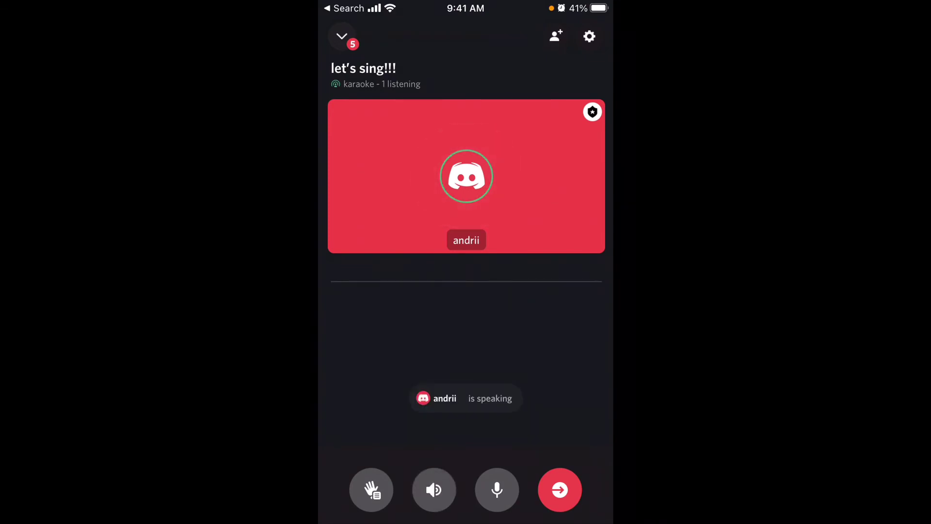
# Mute the microphone on the stage and check the server invite's link-sharing options without sharing it
pyautogui.click(496, 489)
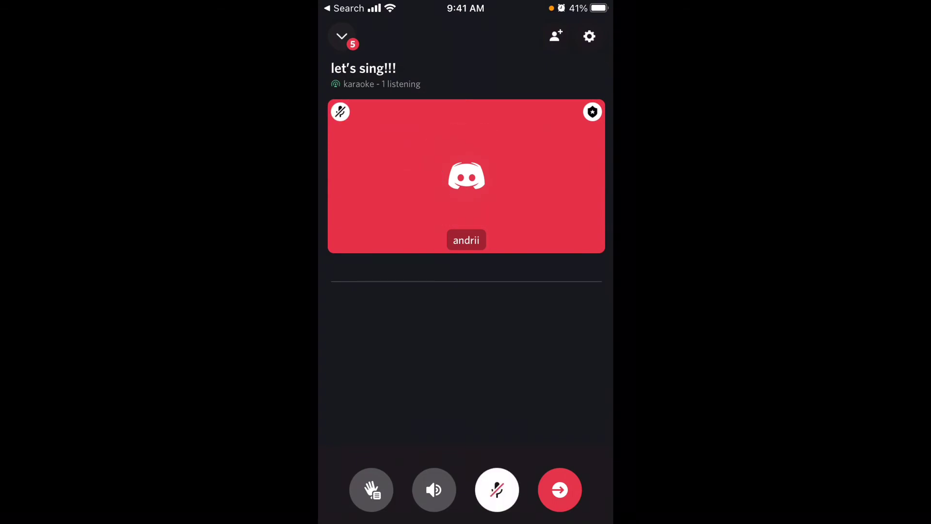
pyautogui.click(556, 35)
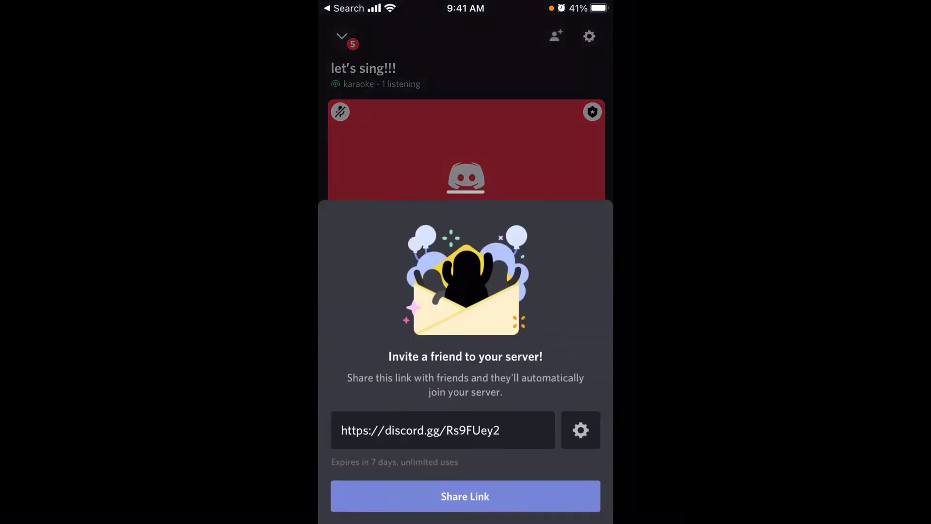
pyautogui.click(465, 145)
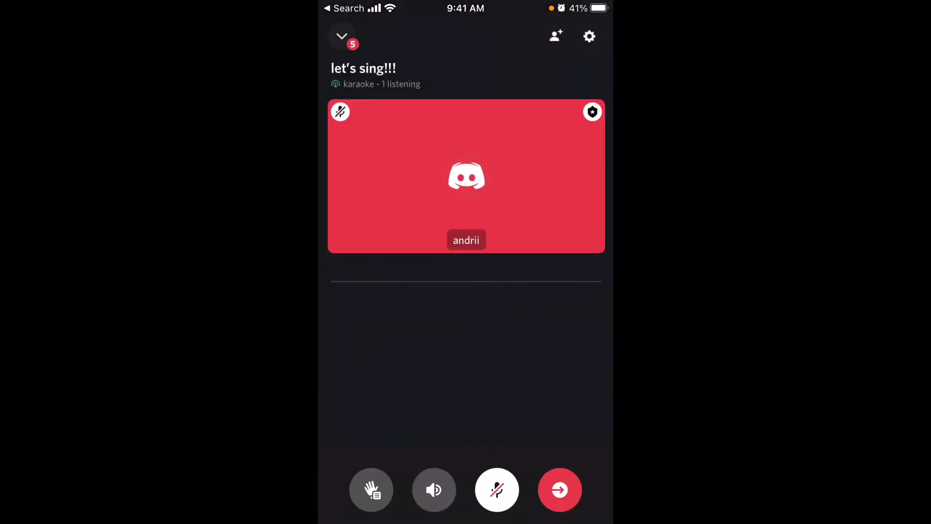
# Review the voice input, output and voice processing settings without changes, and look at the server invite once more
pyautogui.click(589, 36)
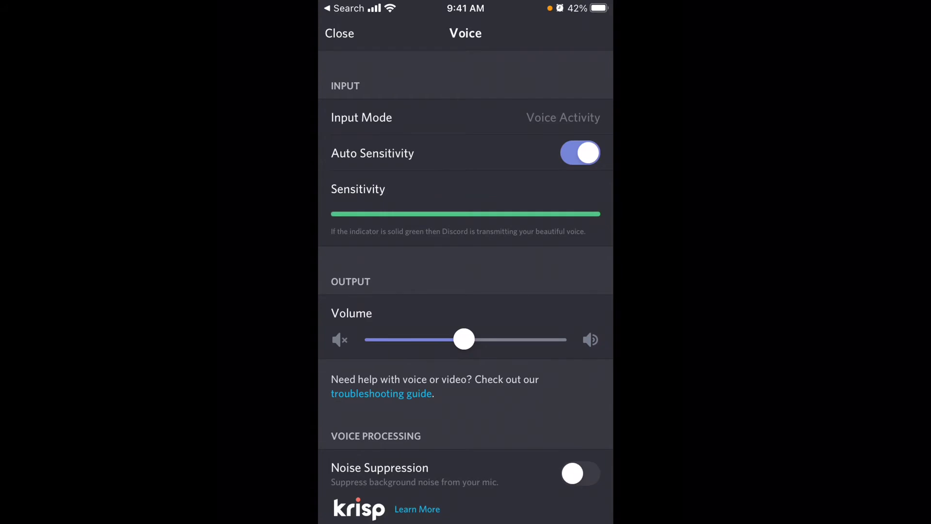
pyautogui.scroll(-5, 466, 291)
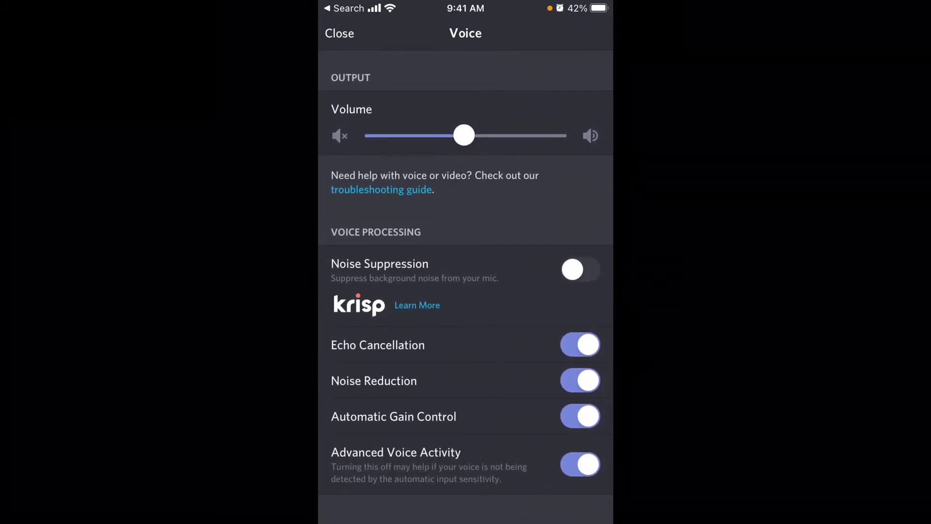
pyautogui.scroll(5, 466, 291)
pyautogui.click(339, 33)
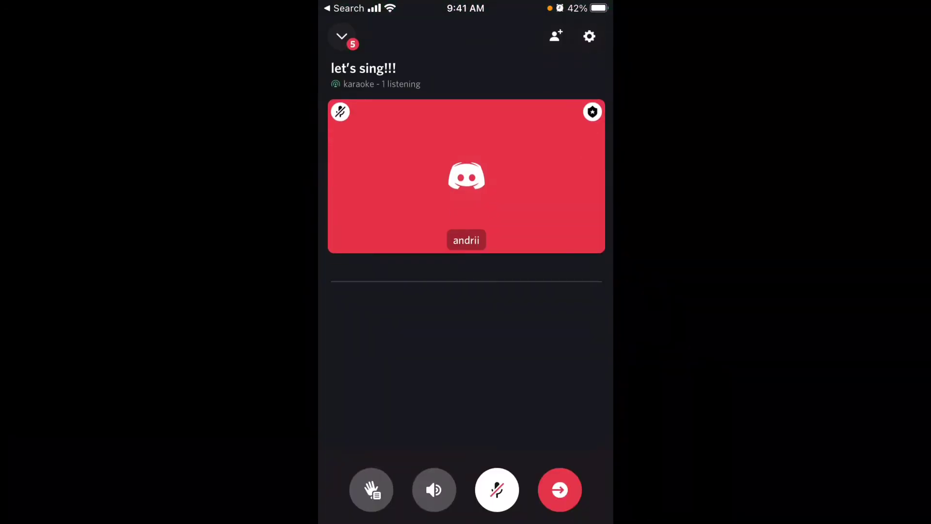
pyautogui.click(556, 35)
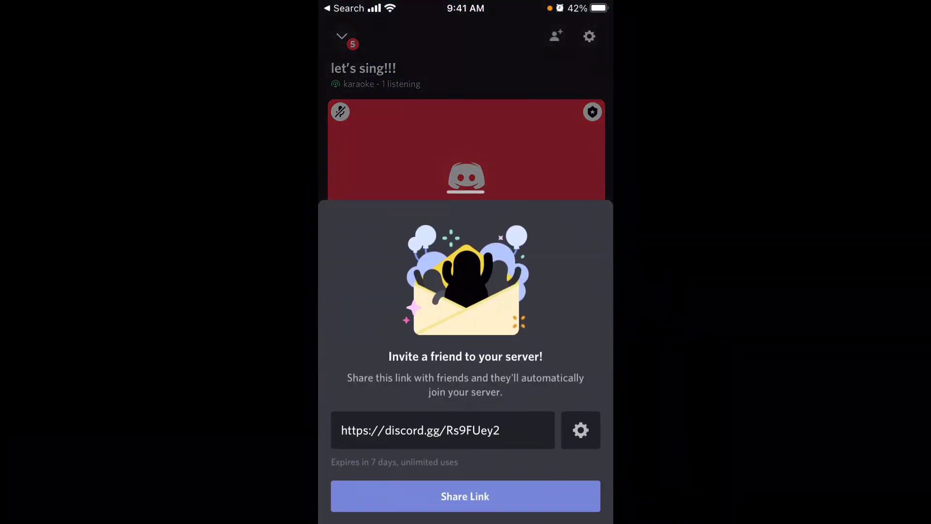
pyautogui.press('Escape')
# Switch the stage's speaker output on and back off, and leave the karaoke stage
pyautogui.click(434, 489)
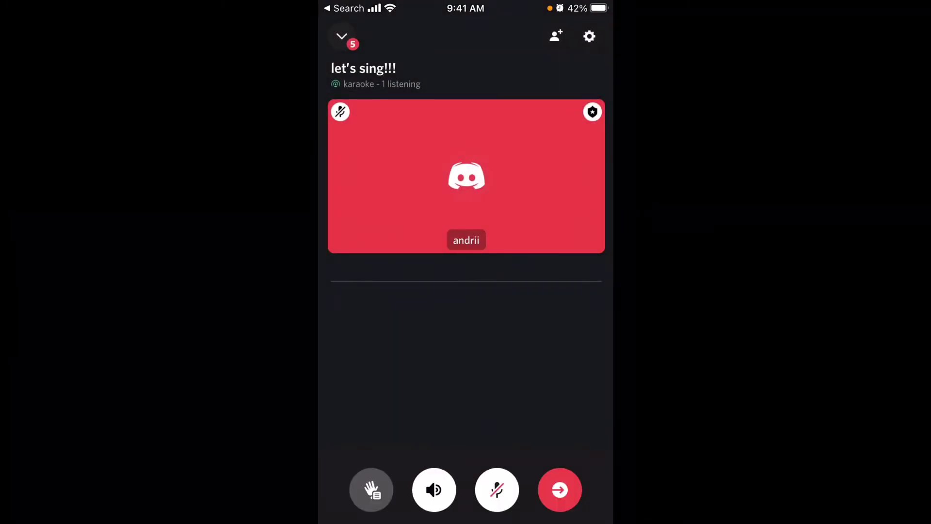
pyautogui.click(434, 489)
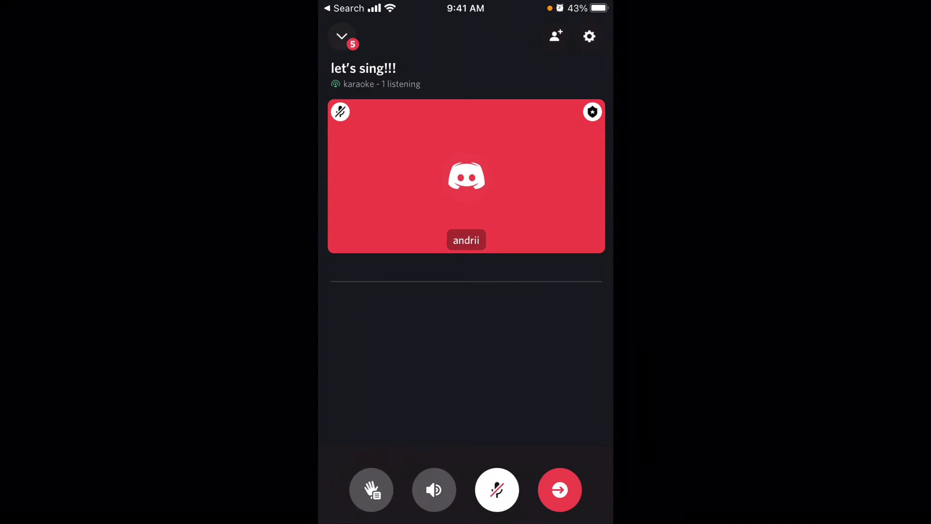
pyautogui.click(560, 490)
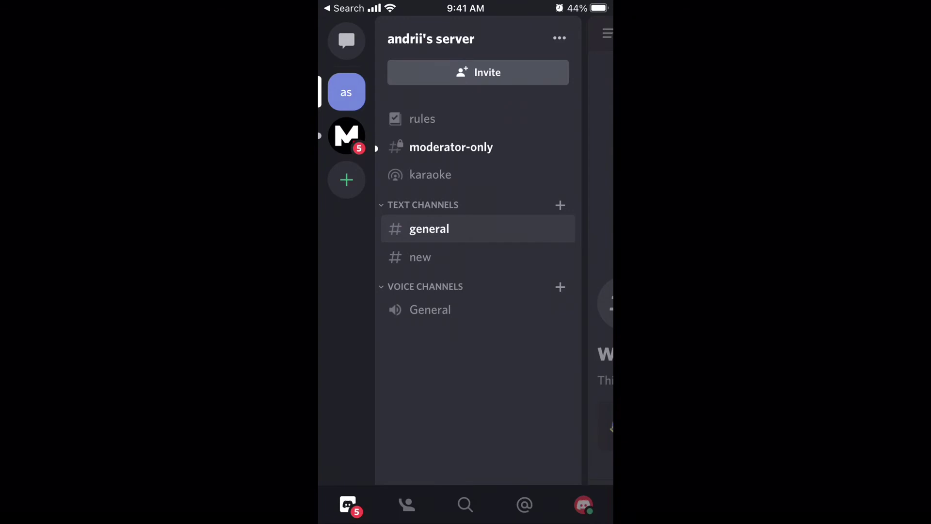
# Rejoin the karaoke channel without opening the stage and look through its voice settings
pyautogui.click(430, 174)
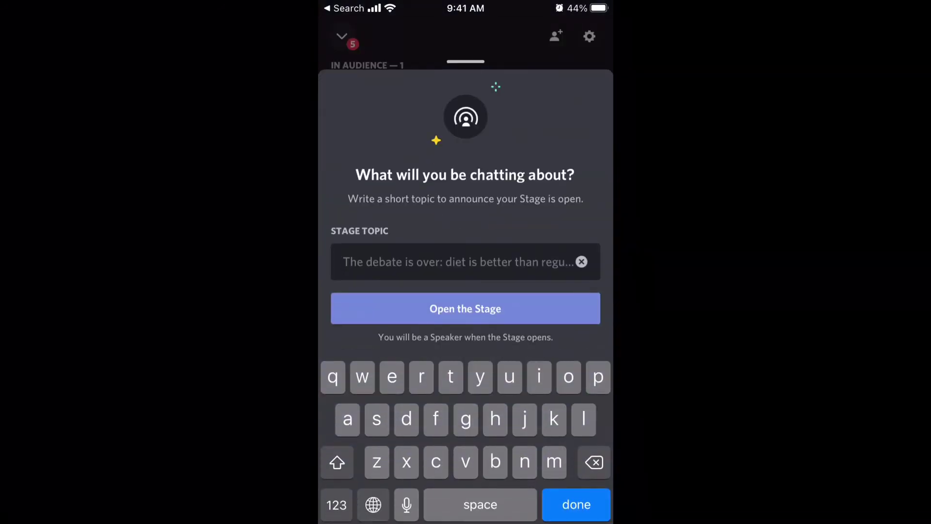
pyautogui.click(589, 36)
pyautogui.scroll(-4, 466, 291)
pyautogui.scroll(6, 466, 291)
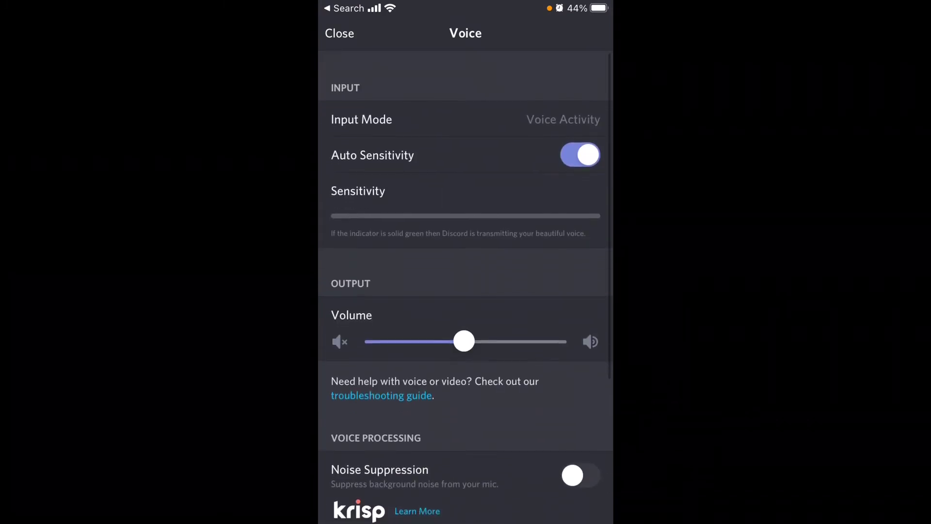
pyautogui.click(340, 33)
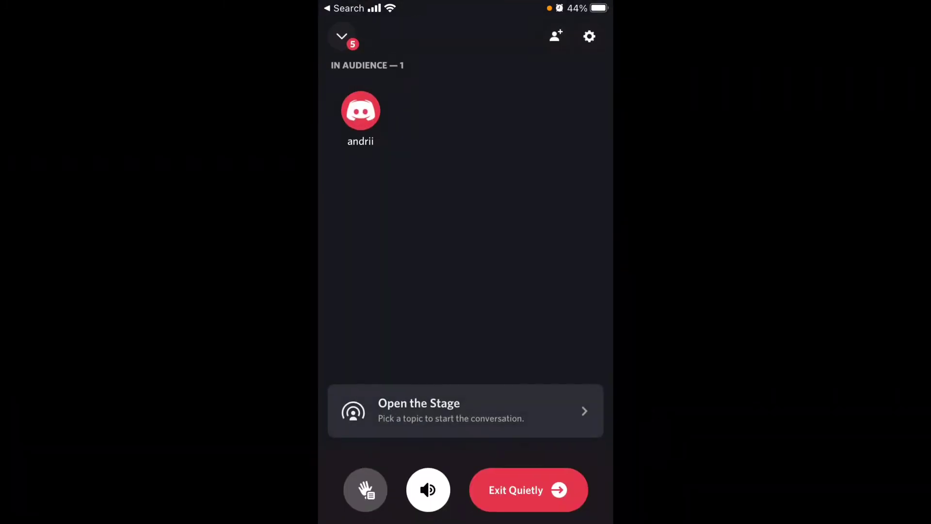
# Exit the karaoke channel quietly and decline the incoming phone call
pyautogui.click(528, 490)
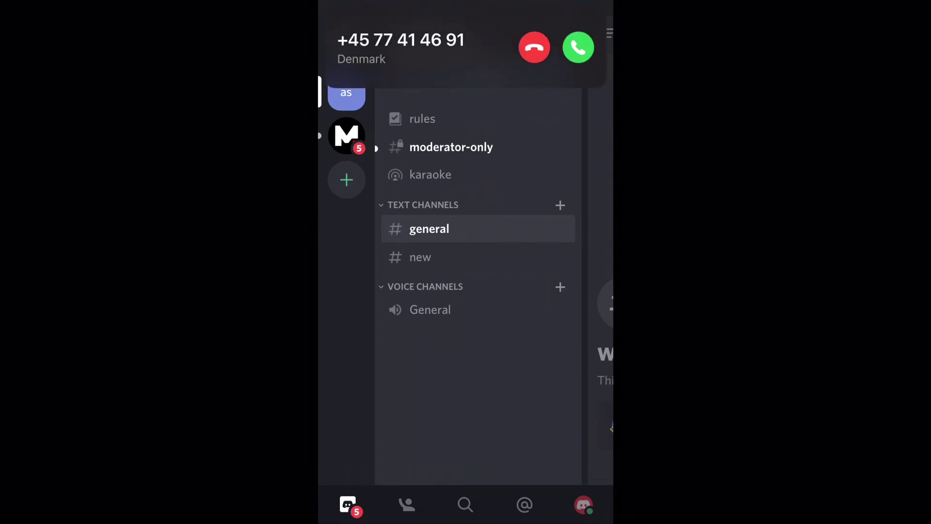
pyautogui.click(534, 47)
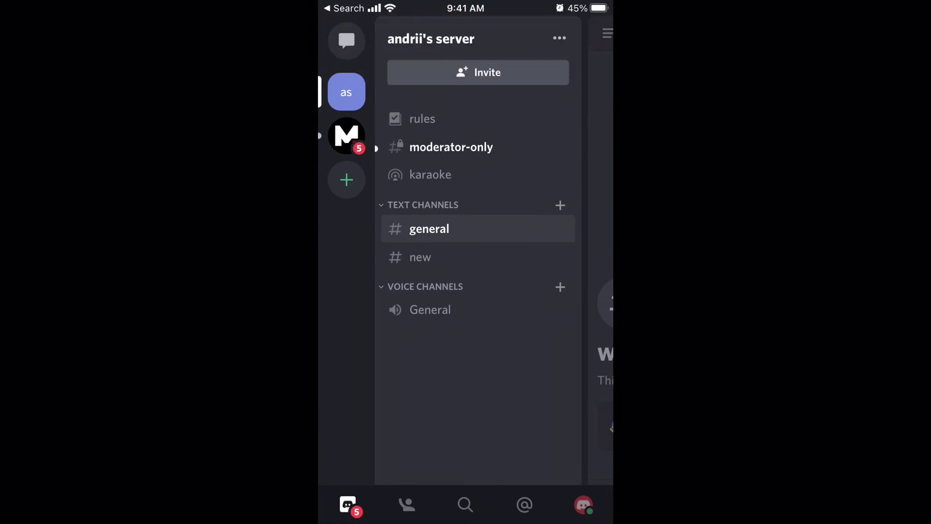